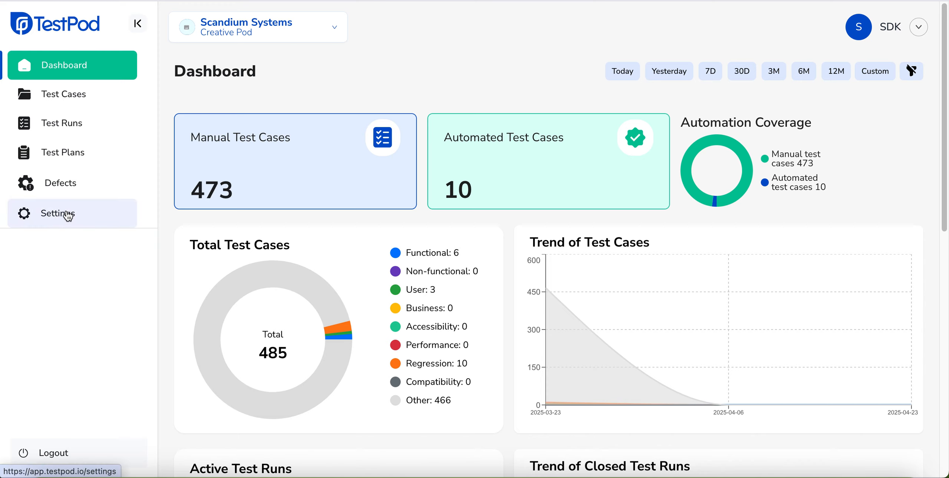
# - Start a new custom field in the project's settings and title it "Story point"
pyautogui.click(67, 216)
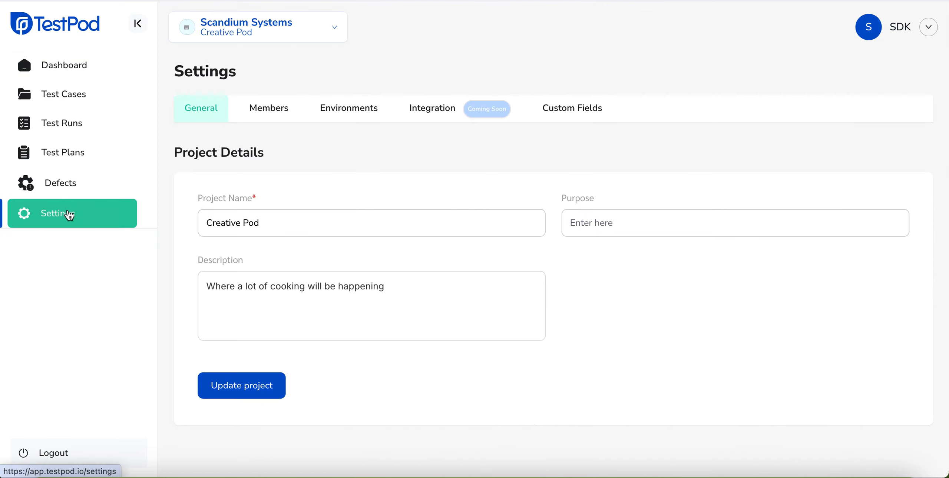
pyautogui.click(585, 112)
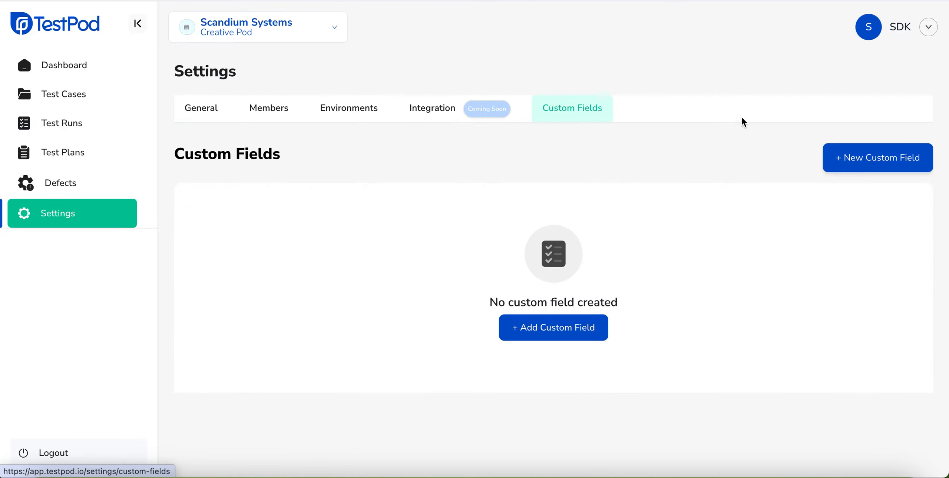
pyautogui.click(878, 160)
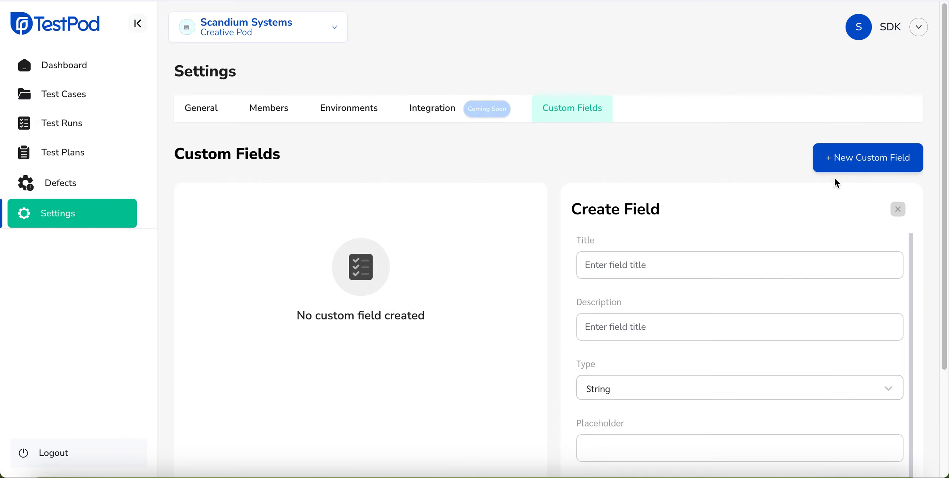
pyautogui.click(615, 265)
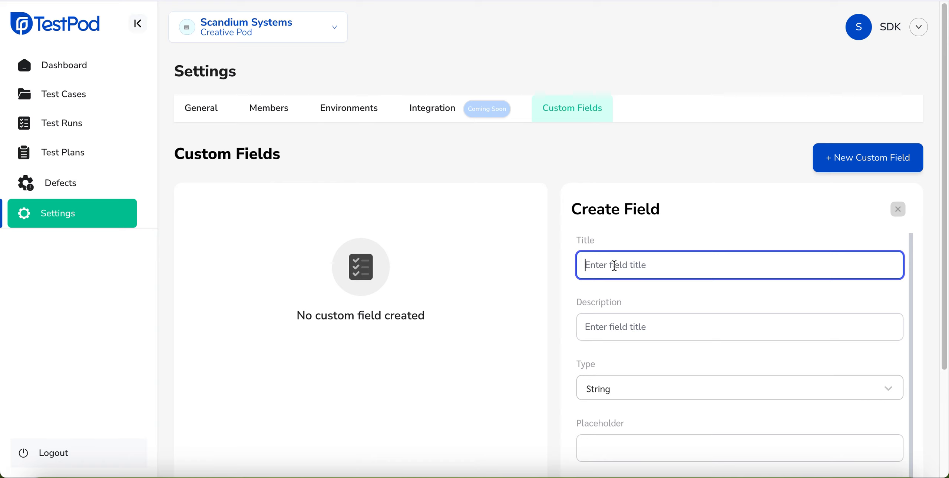
pyautogui.write('Story point')
# - Describe the custom field as "It helps to provide or assign weight to each test case"
pyautogui.click(654, 327)
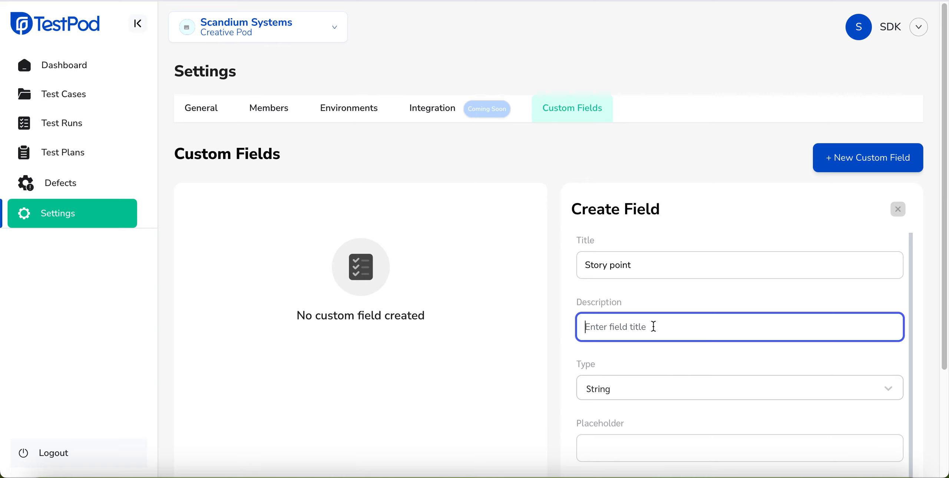
pyautogui.write('It helps to provide or assi')
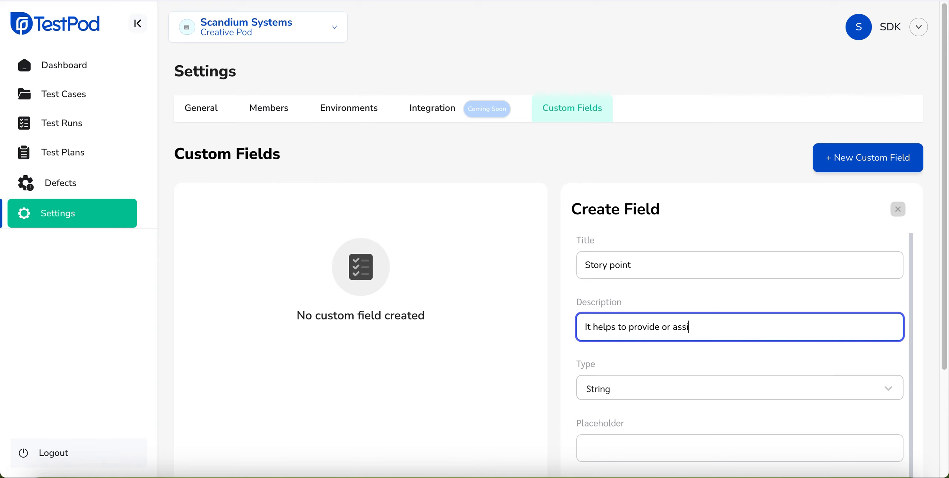
pyautogui.write('gn weight to each test case')
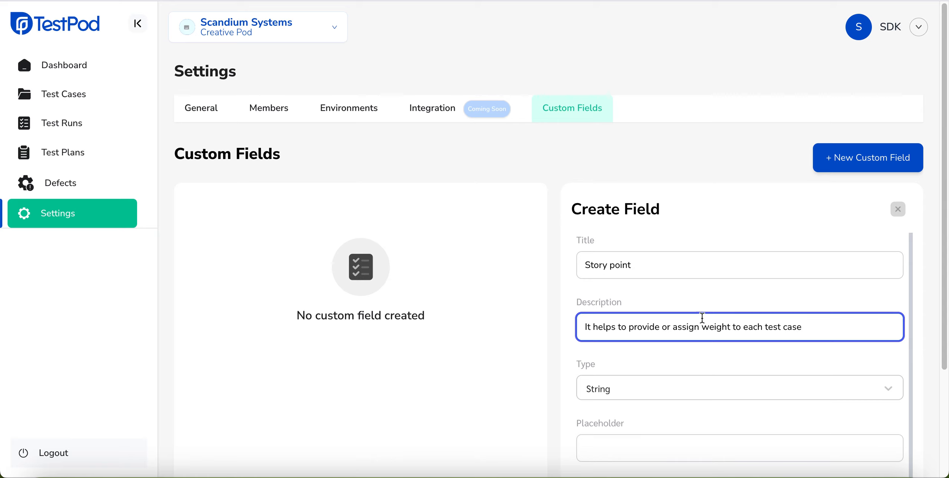
# - Set the custom field's type to Number
pyautogui.scroll(-1, 667, 345)
pyautogui.click(644, 364)
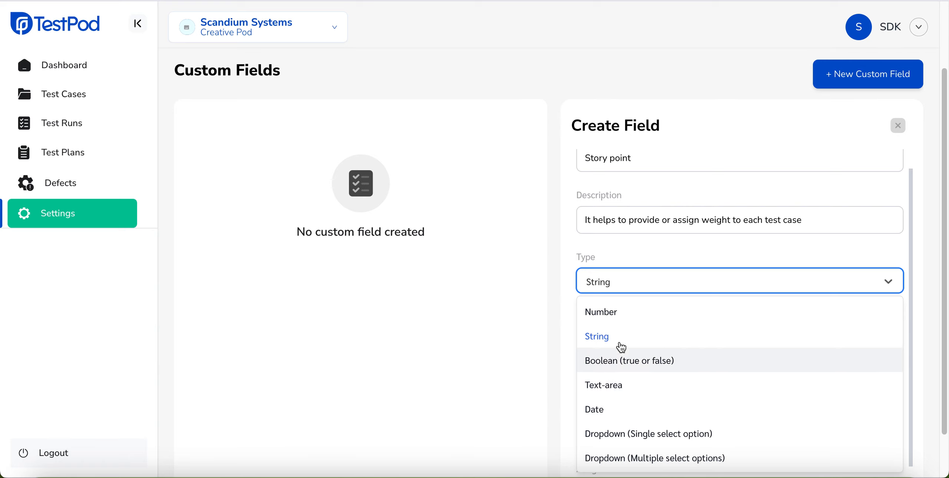
pyautogui.click(616, 319)
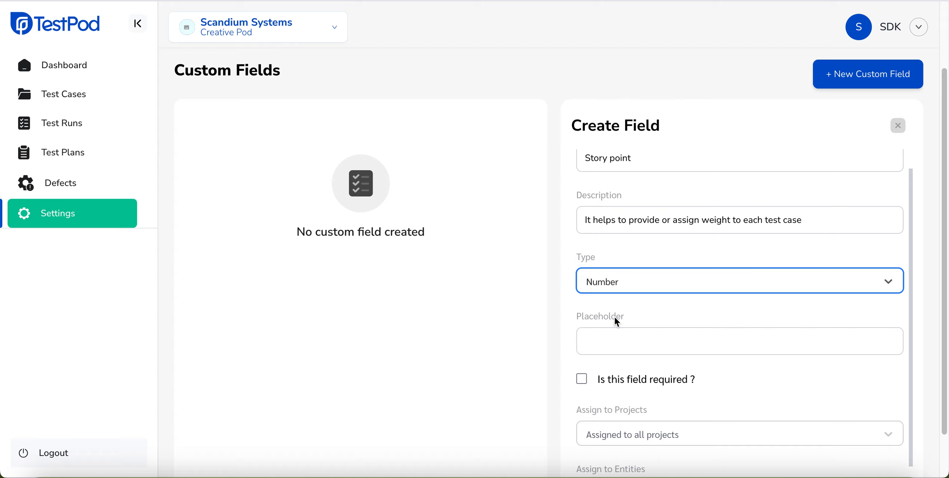
# - Enter "example: 2" as the custom field's placeholder
pyautogui.click(612, 337)
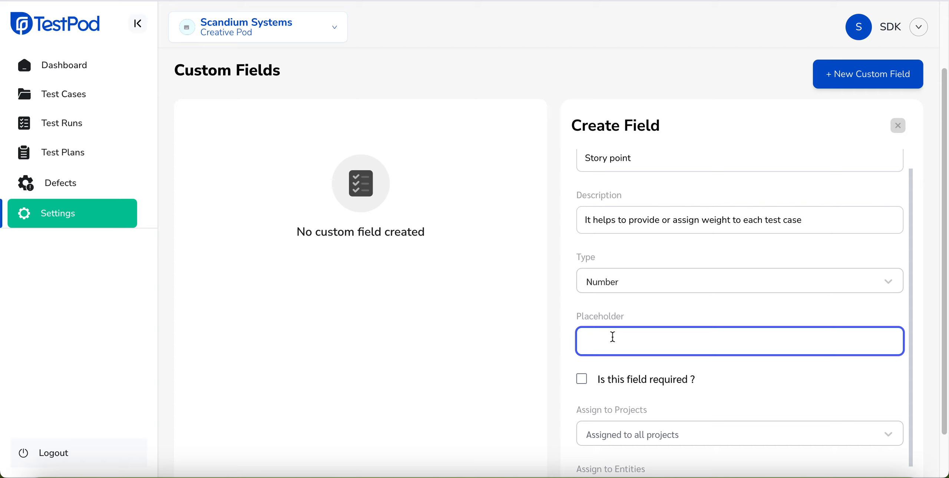
pyautogui.write('example')
pyautogui.write(' 2')
pyautogui.press('Left')
pyautogui.press('Left')
pyautogui.write(':')
pyautogui.scroll(-1, 632, 379)
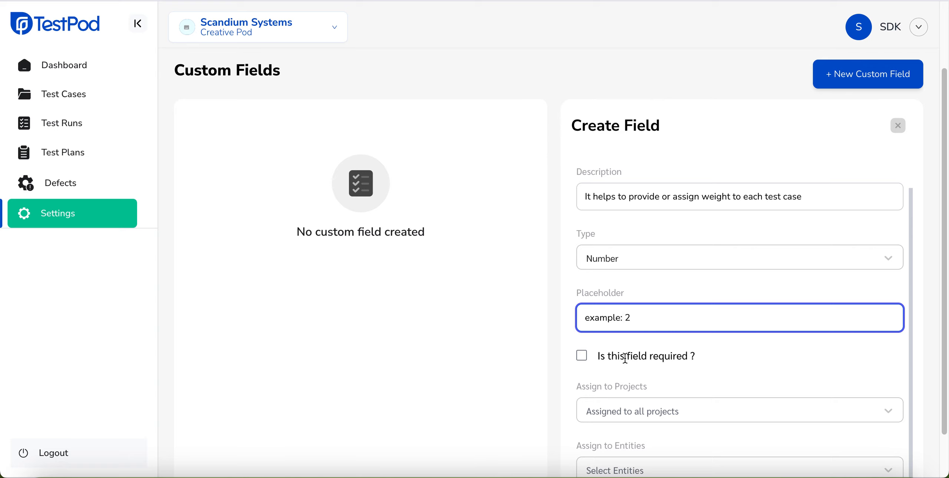
pyautogui.scroll(-1, 625, 357)
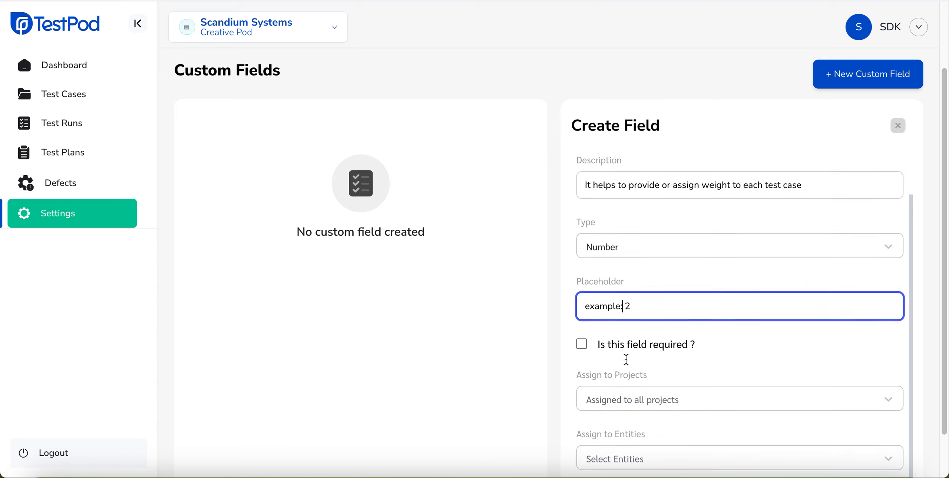
pyautogui.click(650, 385)
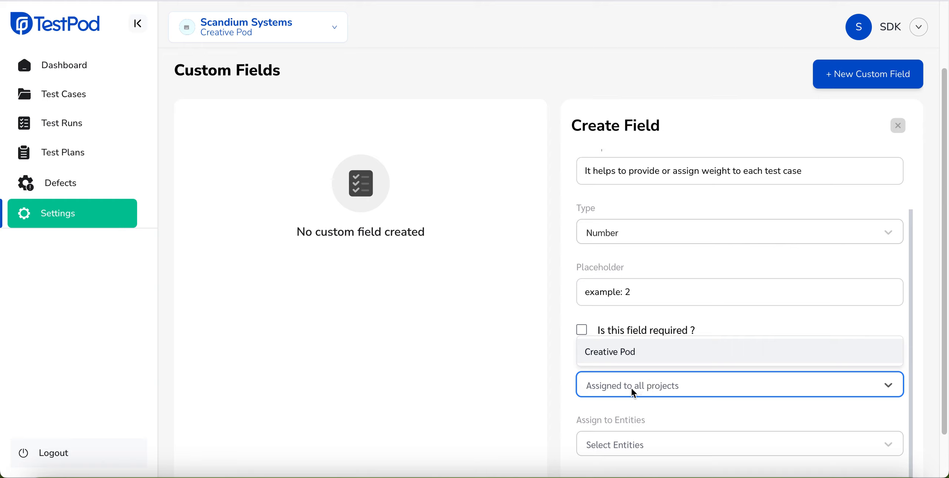
pyautogui.click(627, 352)
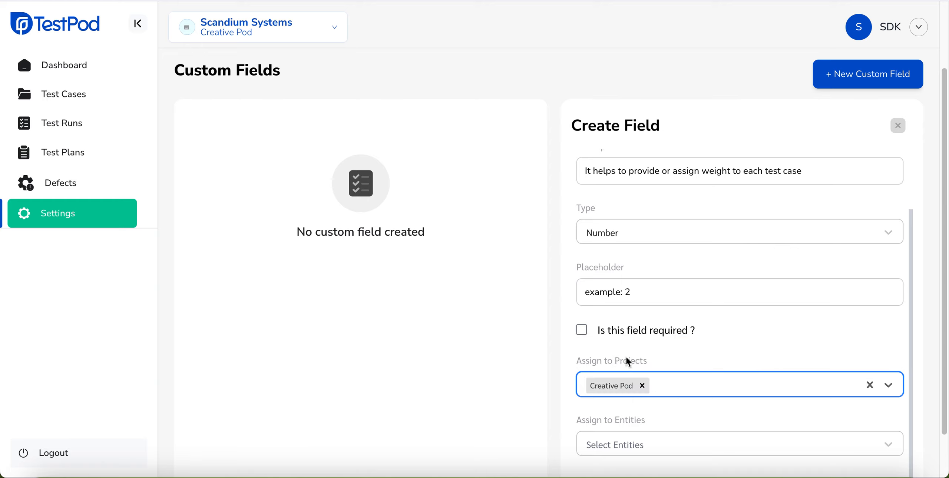
pyautogui.click(643, 386)
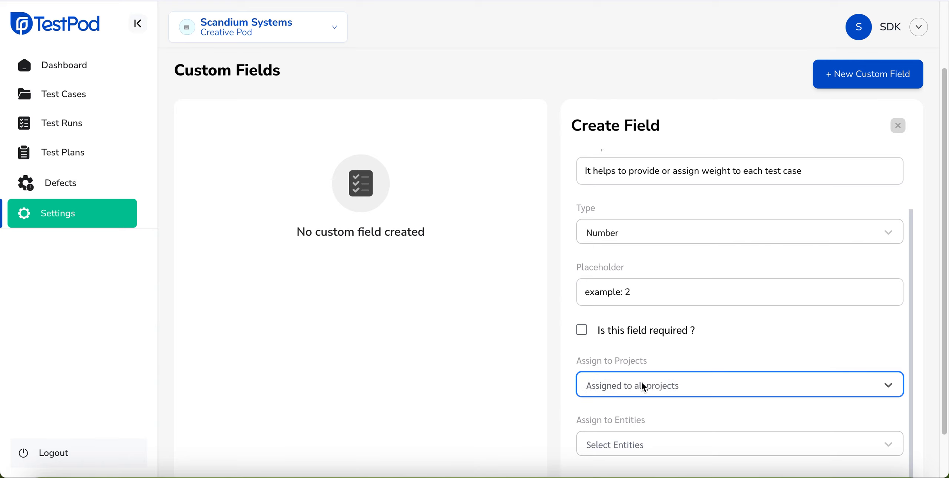
# - Assign the custom field only to the Test Cases entity and create the field
pyautogui.scroll(-2, 639, 386)
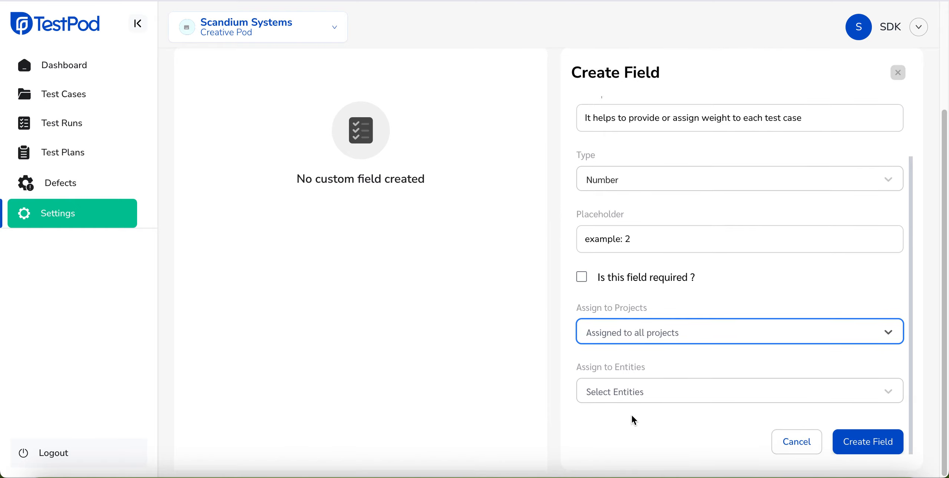
pyautogui.click(635, 393)
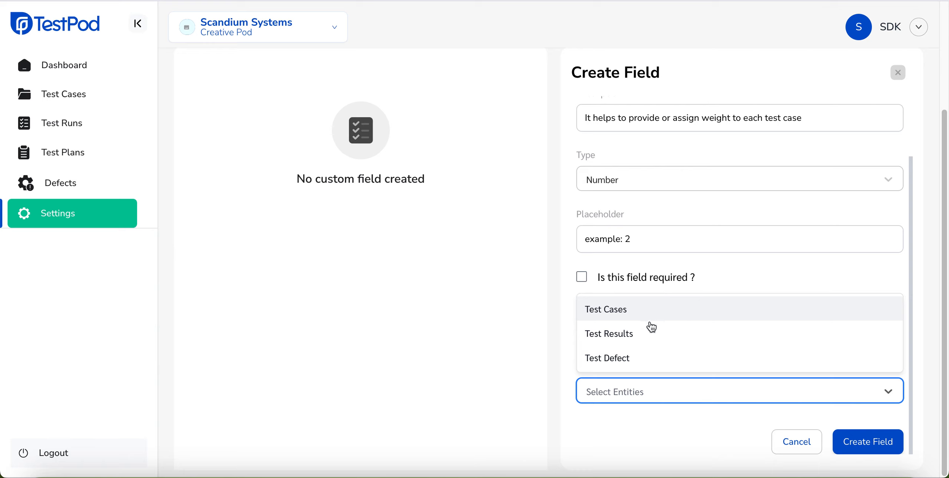
pyautogui.click(626, 311)
pyautogui.click(660, 385)
pyautogui.click(630, 333)
pyautogui.click(725, 390)
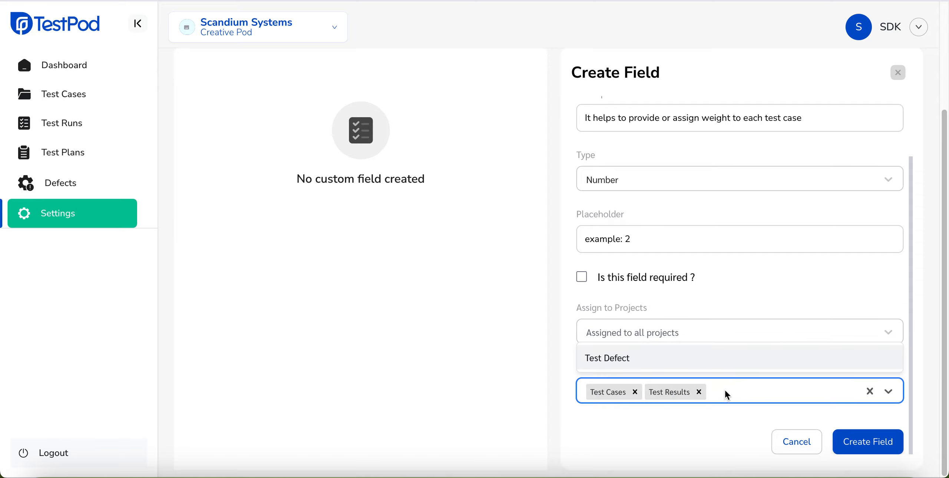
pyautogui.click(699, 392)
pyautogui.click(674, 412)
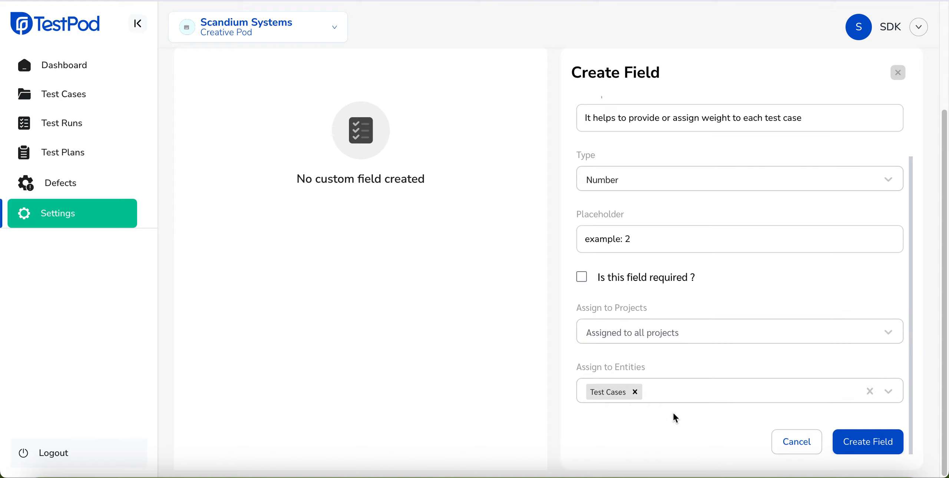
pyautogui.click(870, 441)
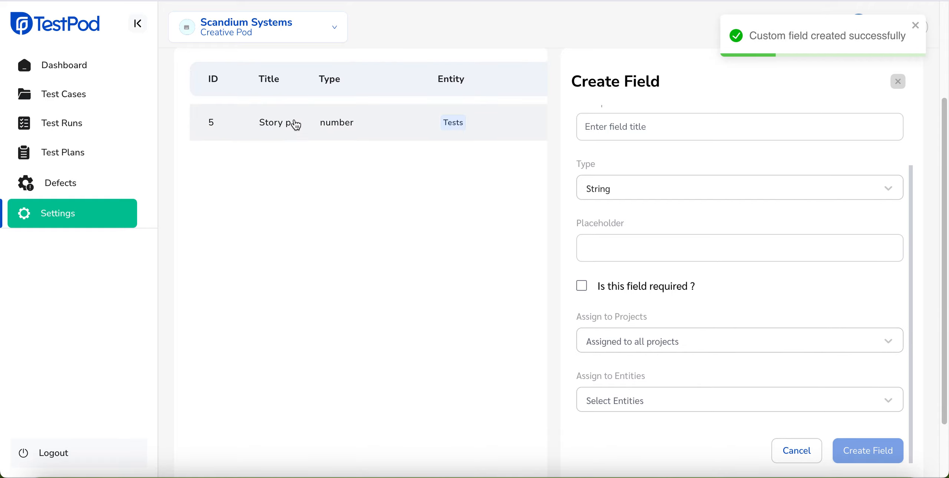
# - Close the field creation form and view the actions available for the Story point field
pyautogui.scroll(1, 521, 162)
pyautogui.click(900, 108)
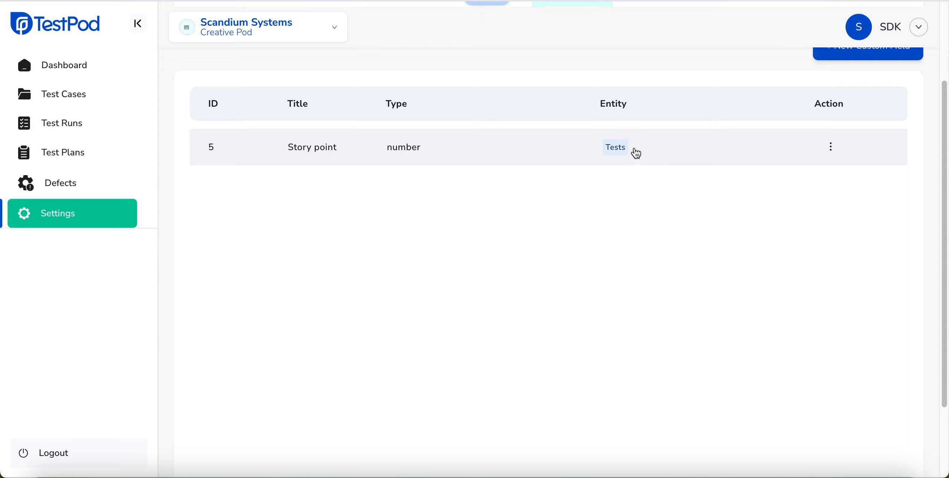
pyautogui.click(830, 147)
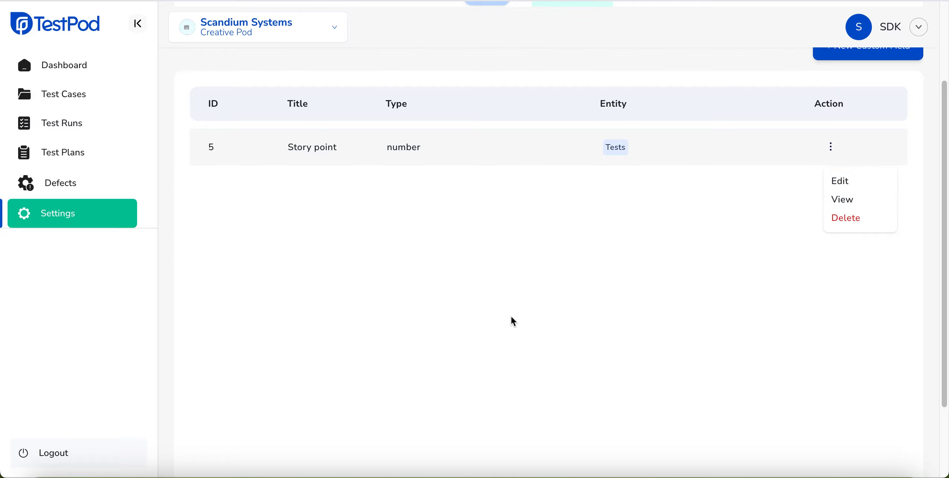
pyautogui.click(384, 358)
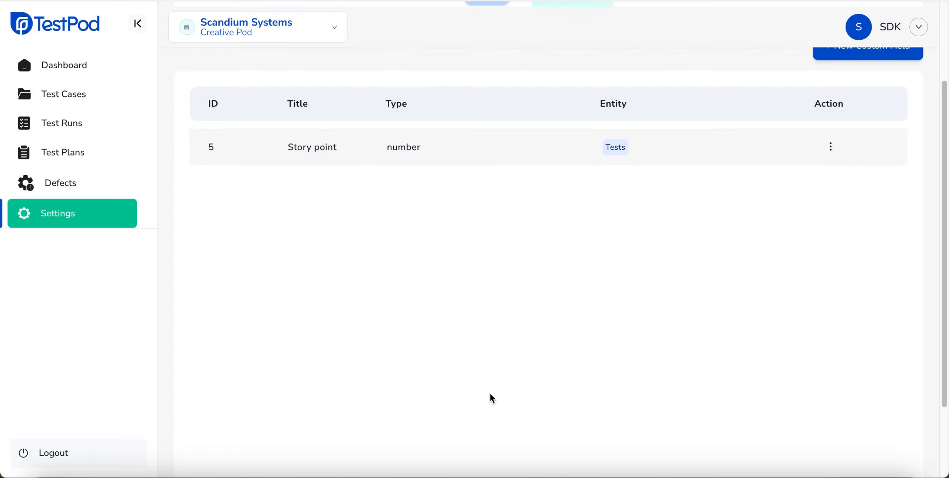
# - Start a new test case in the Playground folder named "Verify that a user is able to complete the signup process"
pyautogui.click(80, 100)
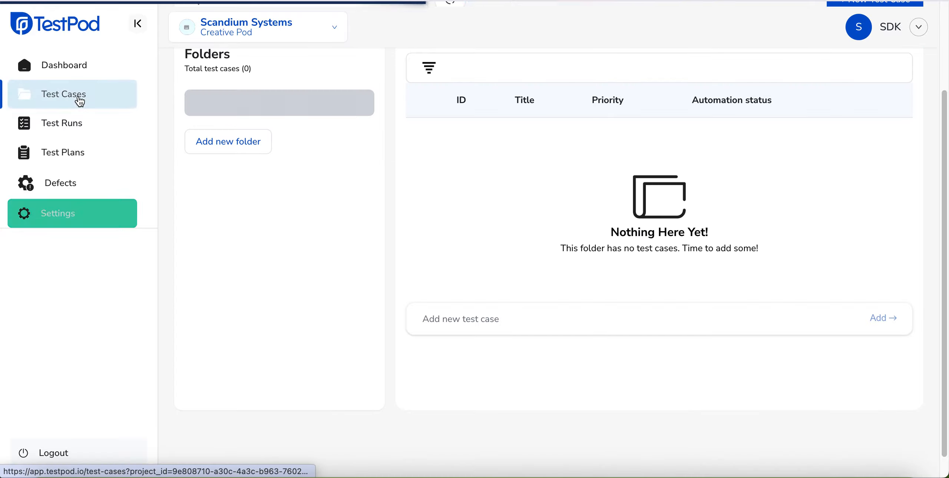
pyautogui.scroll(3, 483, 170)
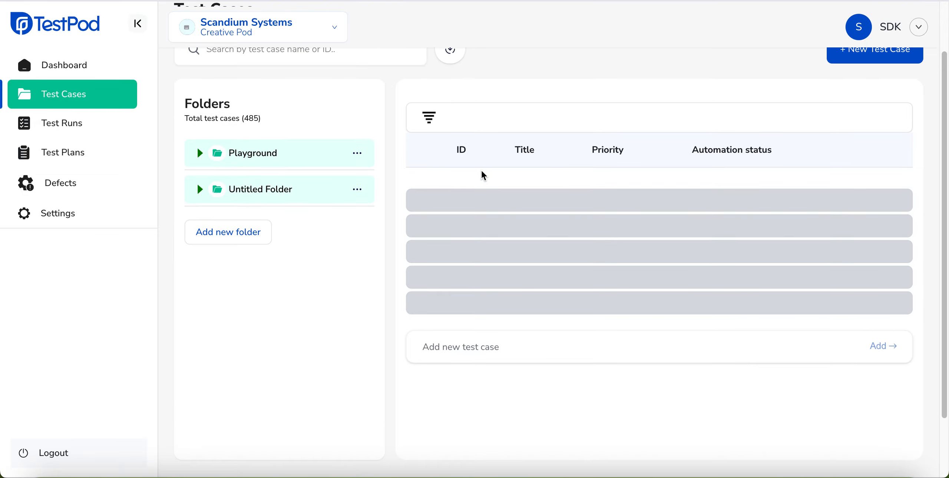
pyautogui.click(863, 103)
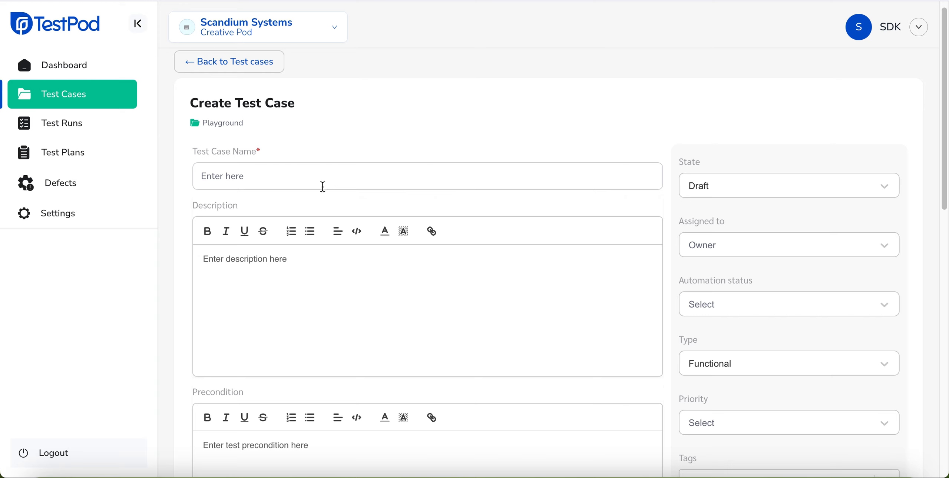
pyautogui.click(280, 178)
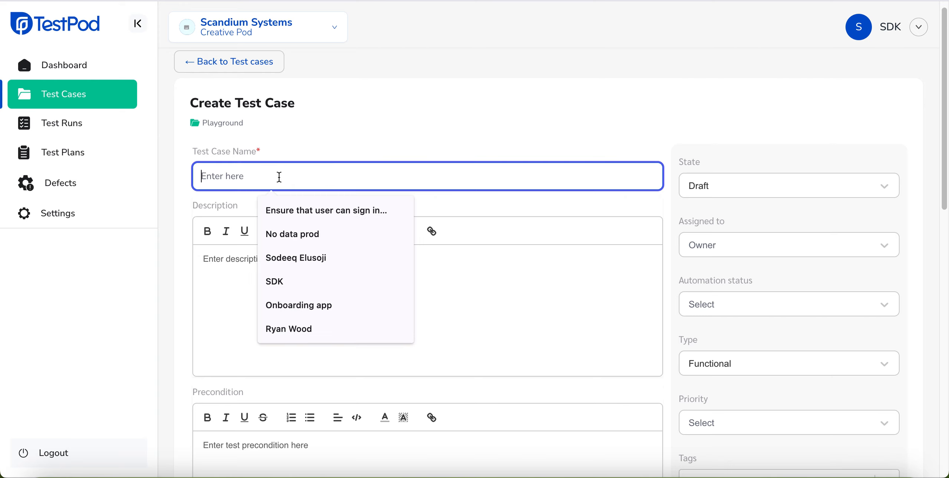
pyautogui.write('Verify t')
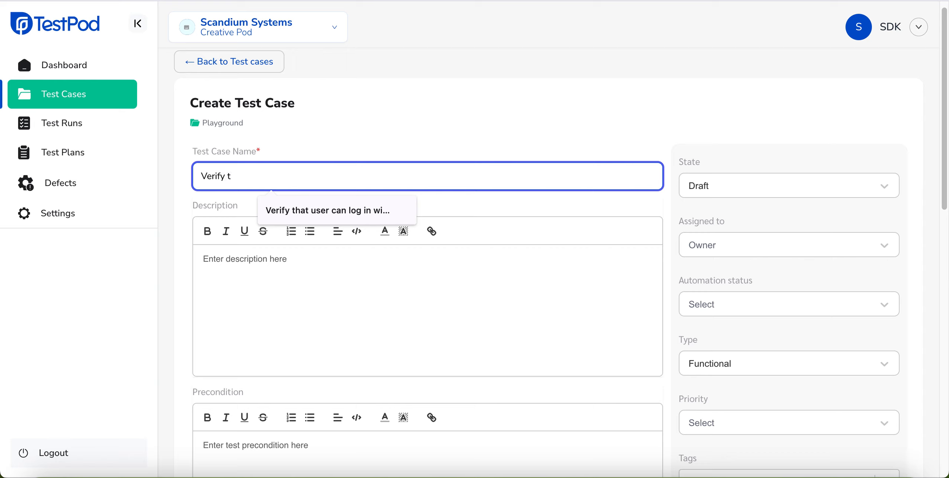
pyautogui.write('hat a')
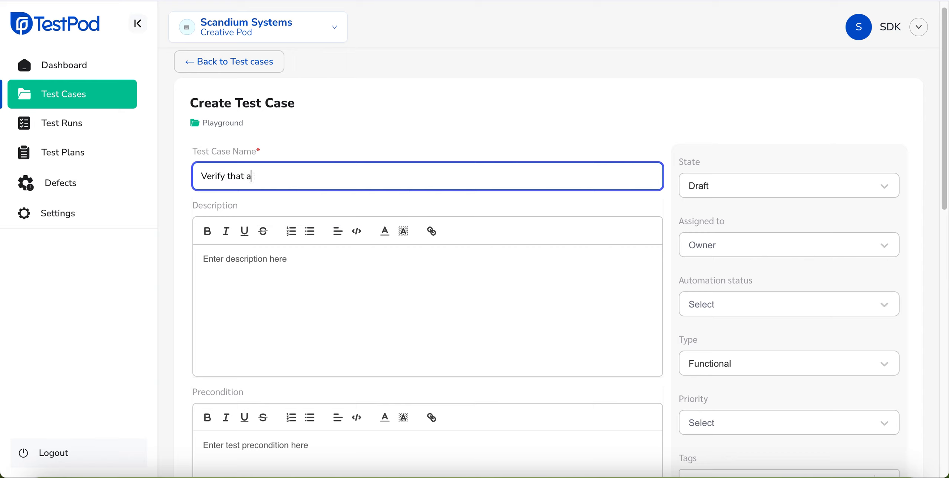
pyautogui.write(' user is able to complete th')
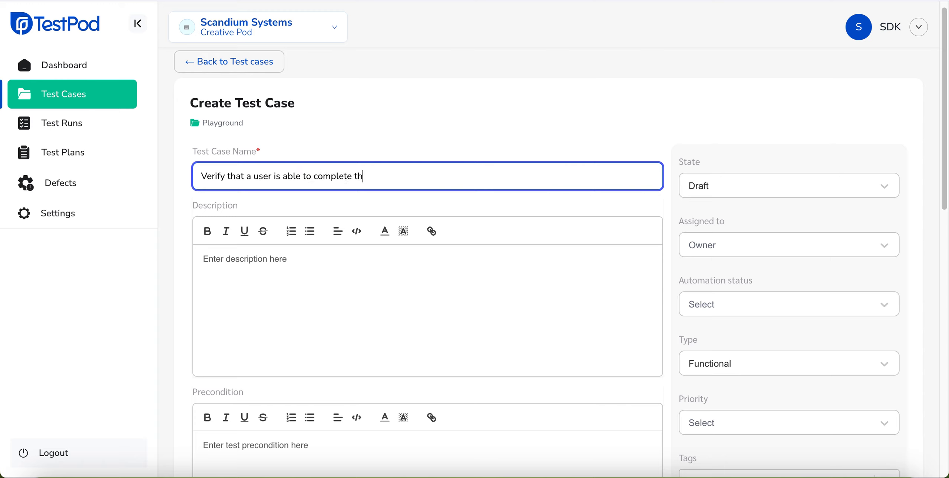
pyautogui.write('e signup process')
# - Enter "User should be taken to the OTP input page" as the test case's expected results
pyautogui.click(290, 274)
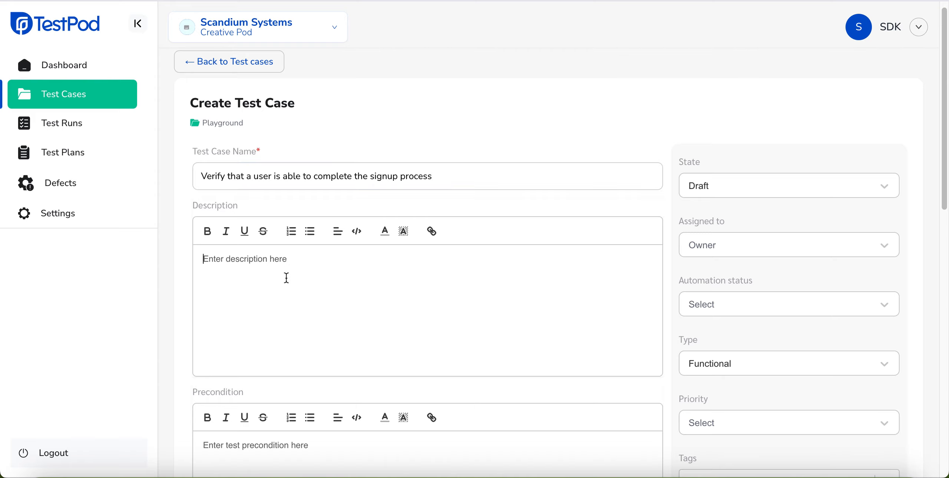
pyautogui.scroll(-4, 288, 296)
pyautogui.scroll(-10, 287, 344)
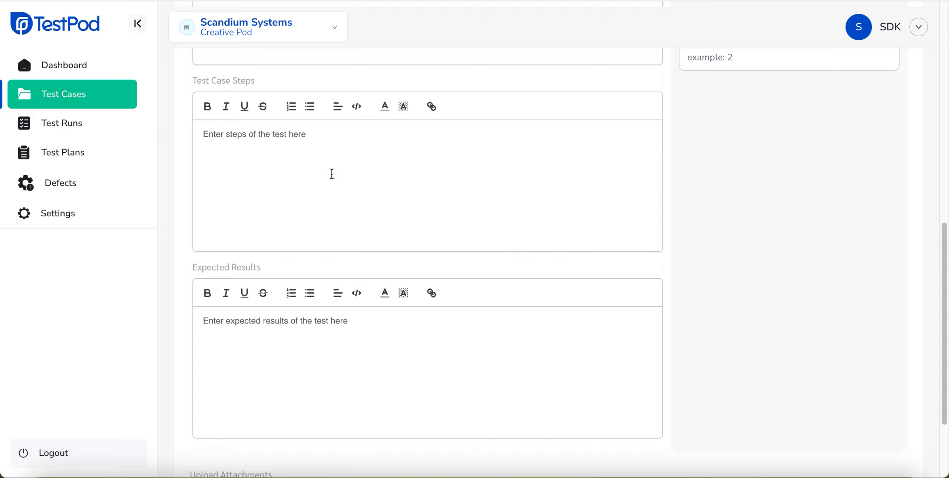
pyautogui.scroll(-1, 314, 284)
pyautogui.click(302, 316)
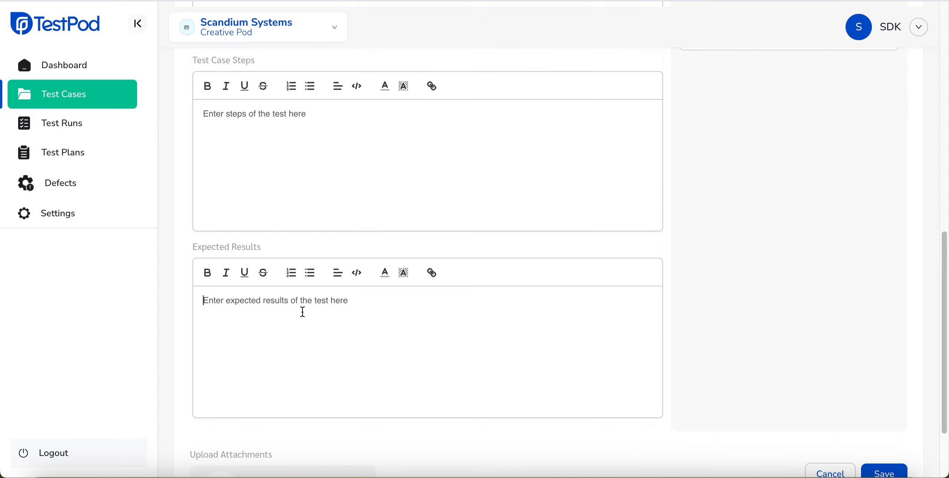
pyautogui.write('Use')
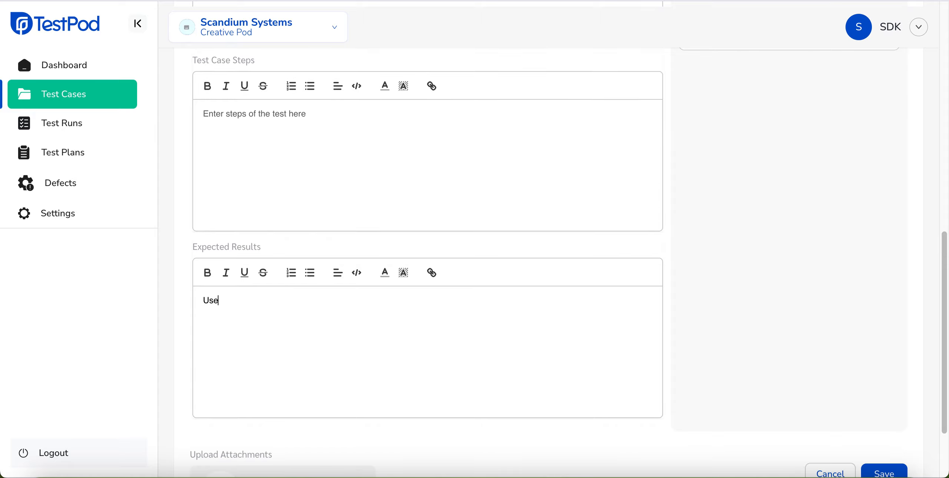
pyautogui.write('r should be taken to')
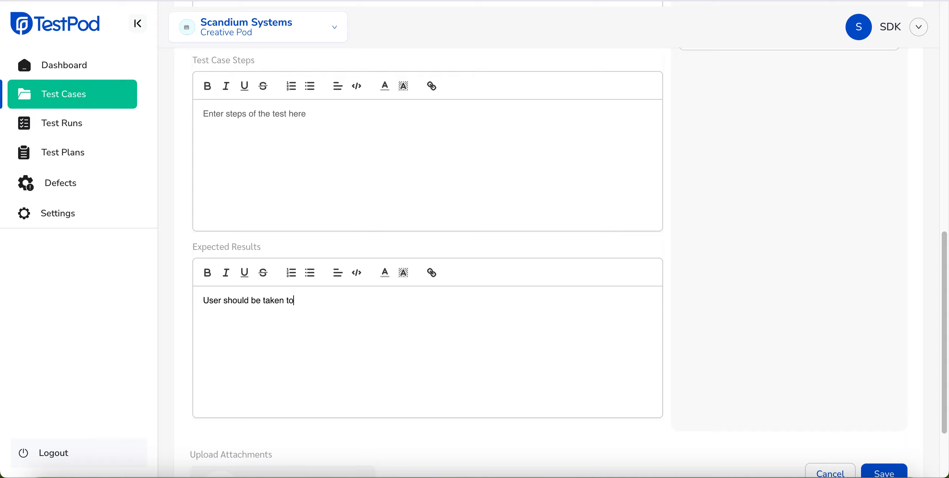
pyautogui.write(' the OTP input page')
# - Set the Story point custom field to 7 and save the new test case
pyautogui.scroll(10, 400, 284)
pyautogui.scroll(-3, 408, 282)
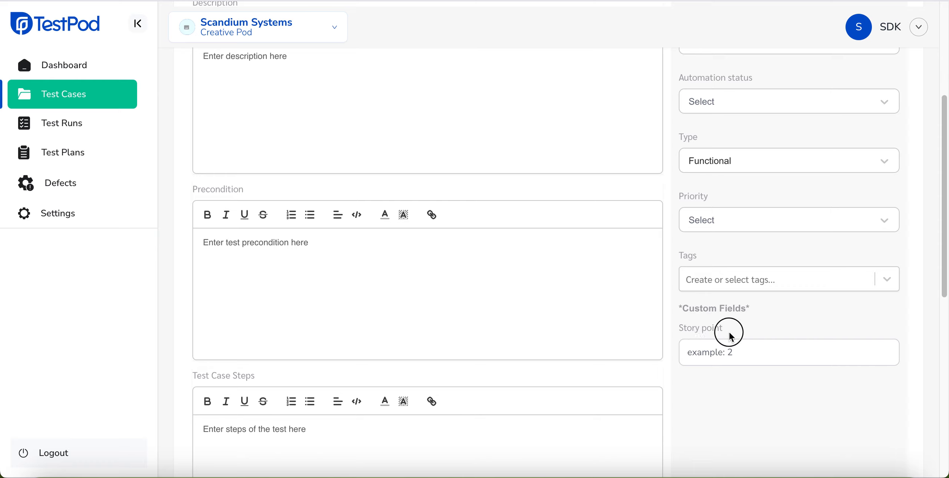
pyautogui.tripleClick(690, 333)
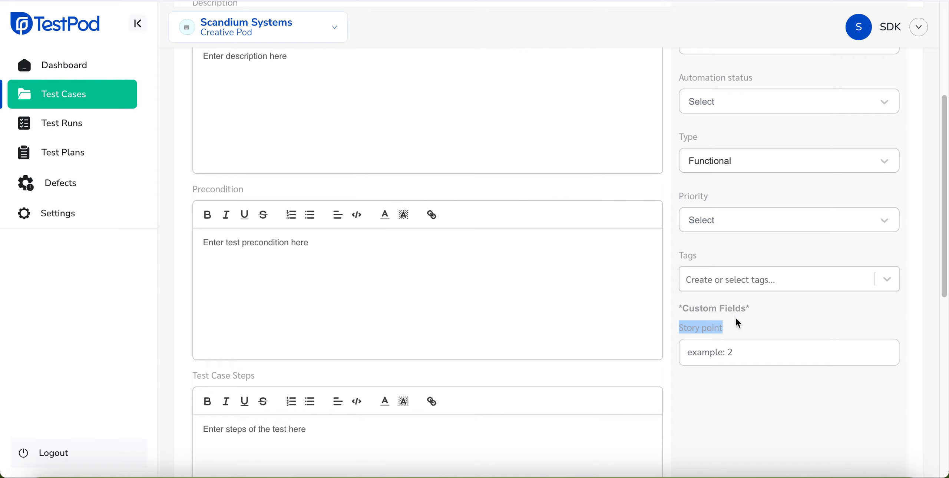
pyautogui.click(739, 357)
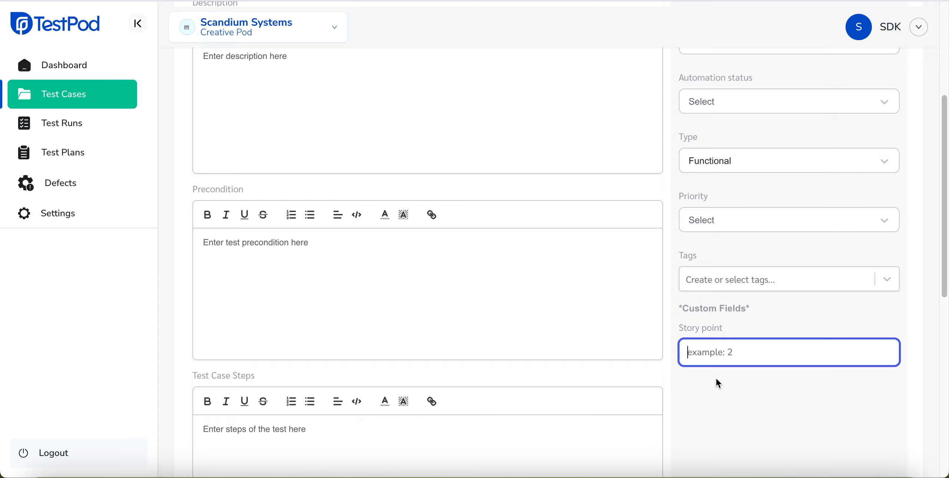
pyautogui.write('7')
pyautogui.scroll(-5, 714, 386)
pyautogui.scroll(-5, 710, 379)
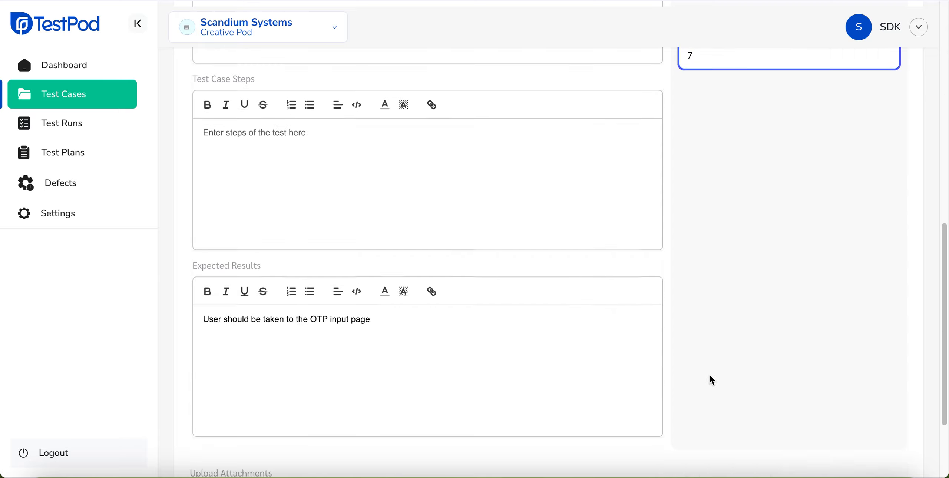
pyautogui.click(895, 376)
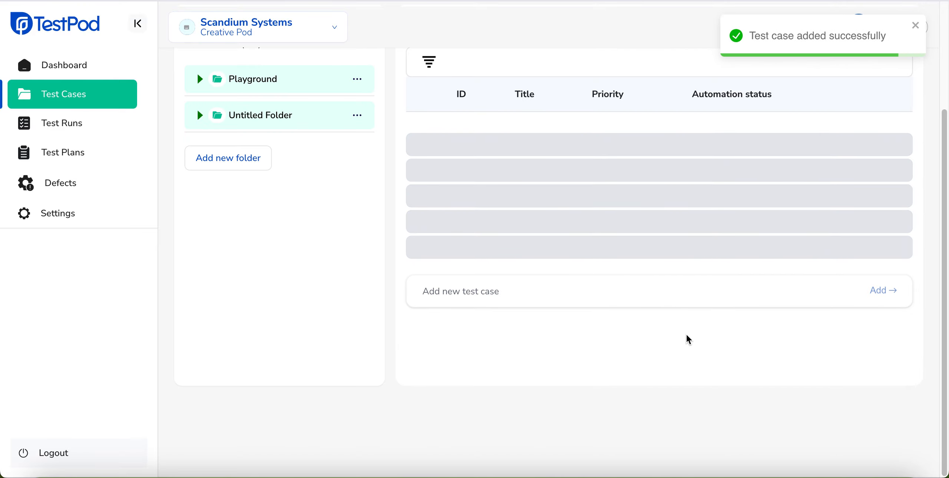
# - Open the details of the new signup test case and check its Story point value under the custom fields
pyautogui.scroll(3, 596, 298)
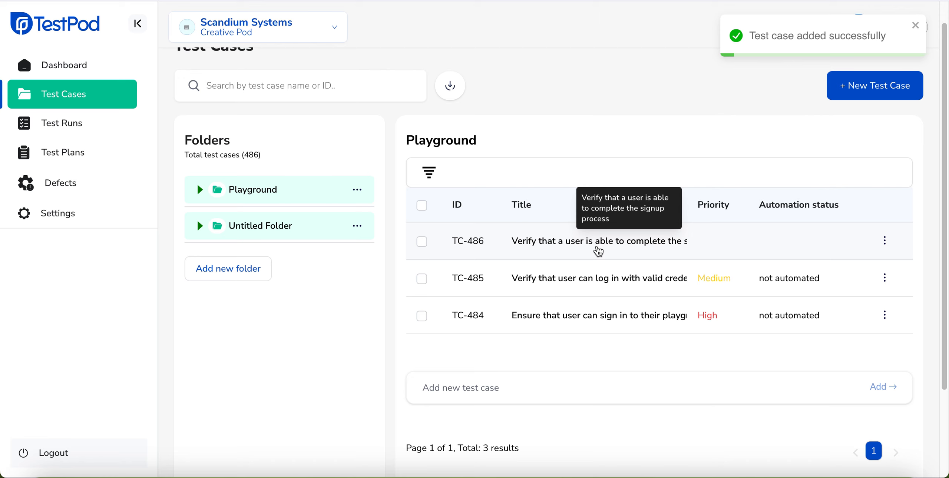
pyautogui.click(597, 250)
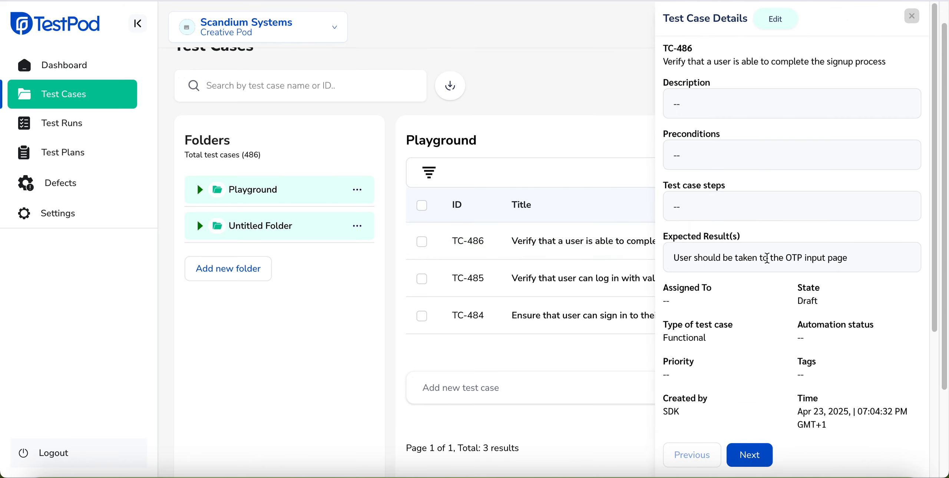
pyautogui.scroll(-3, 756, 260)
pyautogui.scroll(-1, 727, 314)
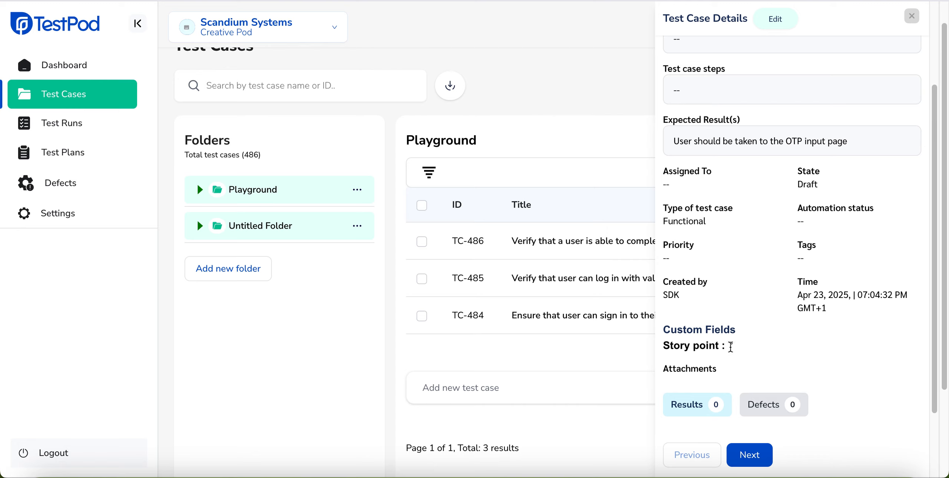
pyautogui.moveTo(665, 352); pyautogui.dragTo(741, 350)
pyautogui.doubleClick(730, 342)
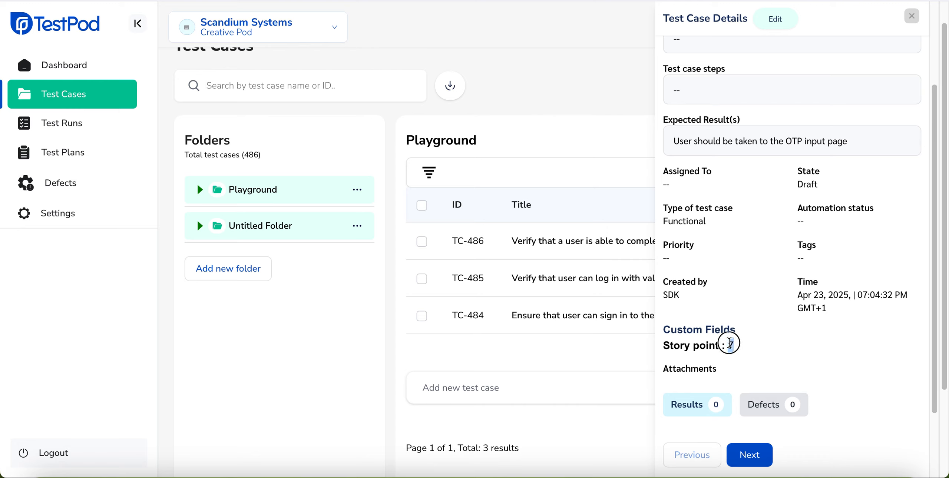